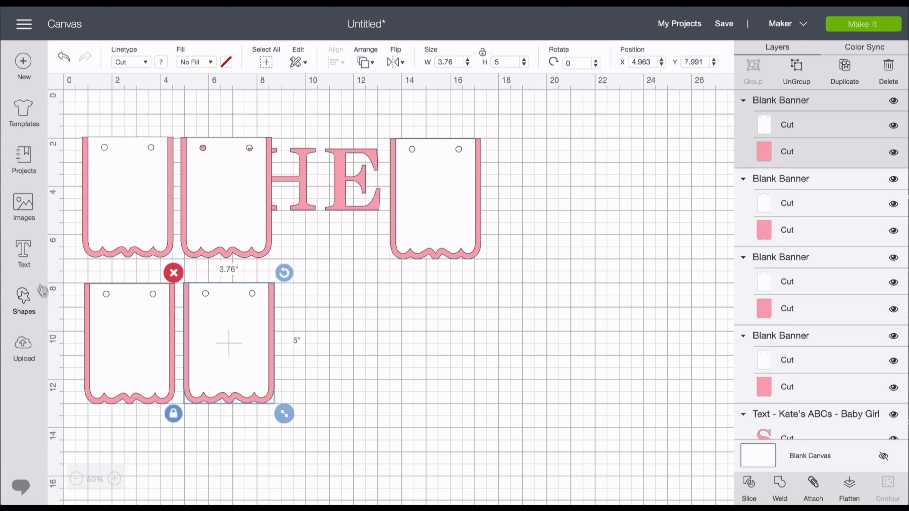
# Step: Add the text "OR", enlarge it to roughly banner-letter height, and place it over the lower row of banners
pyautogui.click(26, 263)
pyautogui.write('OR')
pyautogui.moveTo(222, 423); pyautogui.dragTo(383, 408)
pyautogui.moveTo(349, 377); pyautogui.dragTo(324, 370)
# Step: Move the word SHE off the upper banners into the empty canvas area beside the lower row
pyautogui.moveTo(371, 200); pyautogui.dragTo(604, 357)
pyautogui.doubleClick(604, 357)
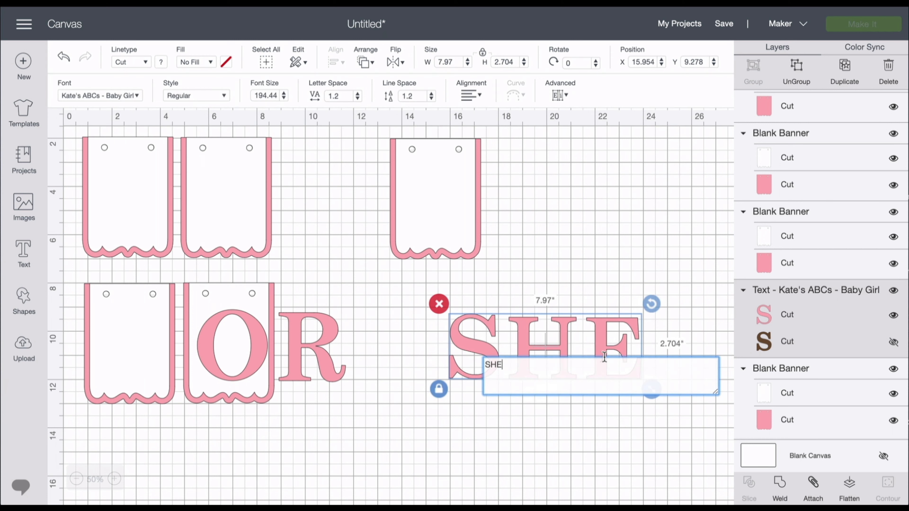
pyautogui.click(317, 334)
pyautogui.click(524, 335)
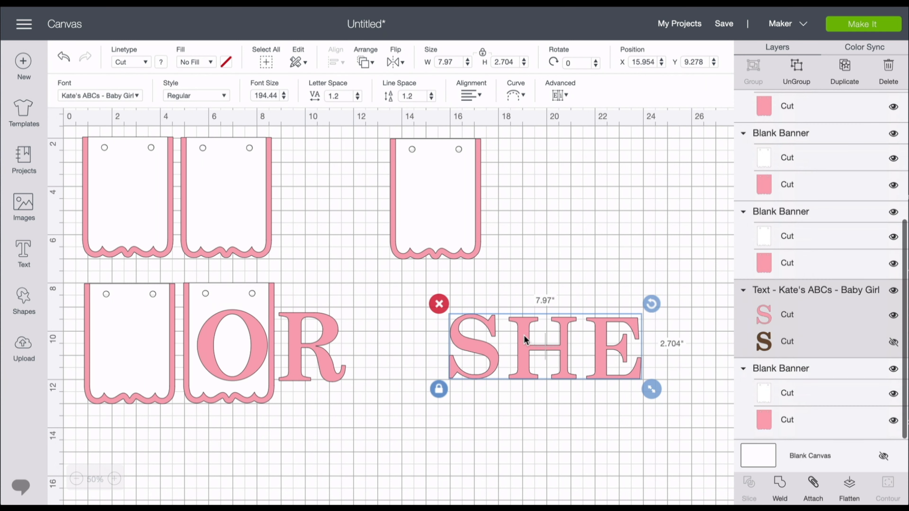
# Step: Scale the OR text to about 5.86 by 2.85 inches and place it across the two lower banners
pyautogui.moveTo(343, 343); pyautogui.dragTo(454, 341)
pyautogui.moveTo(491, 401); pyautogui.dragTo(475, 391)
pyautogui.moveTo(432, 361); pyautogui.dragTo(209, 358)
pyautogui.click(431, 426)
pyautogui.click(439, 336)
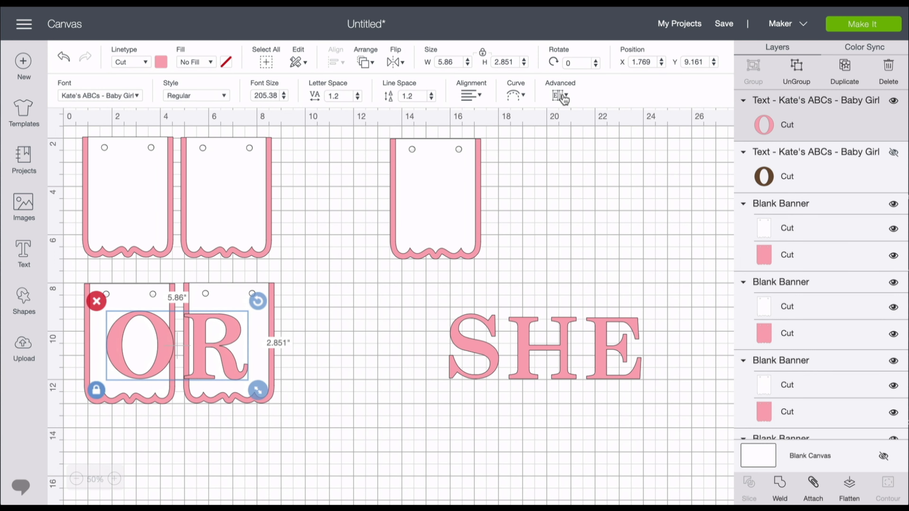
# Step: Ungroup OR to letters and center the O and the R on their own lower banners
pyautogui.click(559, 95)
pyautogui.click(575, 112)
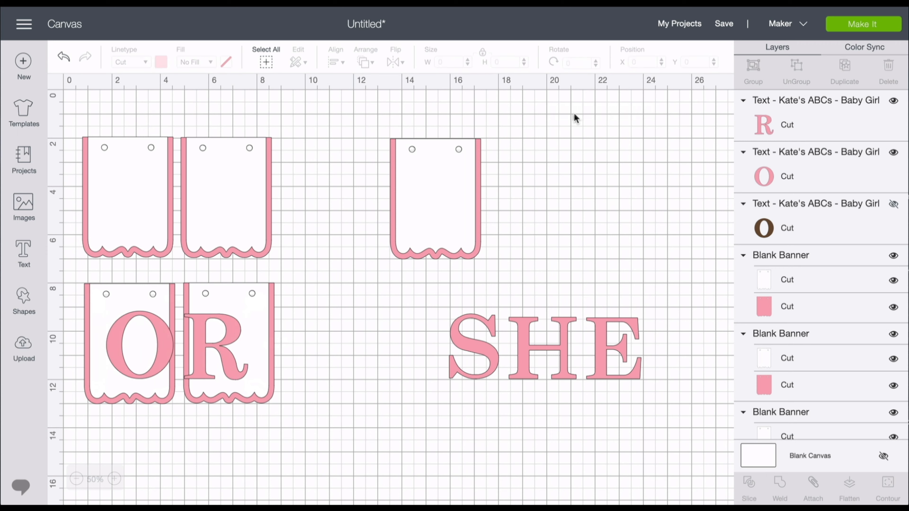
pyautogui.moveTo(139, 360); pyautogui.dragTo(127, 361)
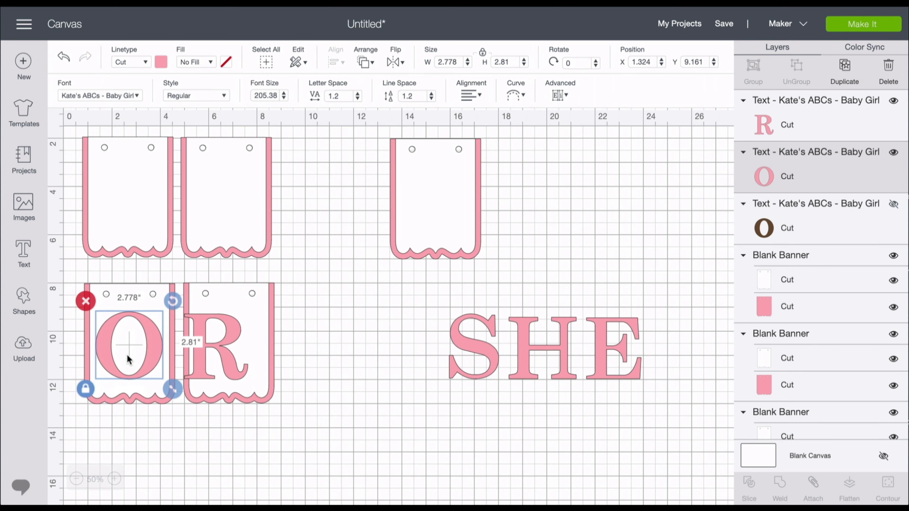
pyautogui.moveTo(229, 350); pyautogui.dragTo(244, 347)
pyautogui.click(360, 384)
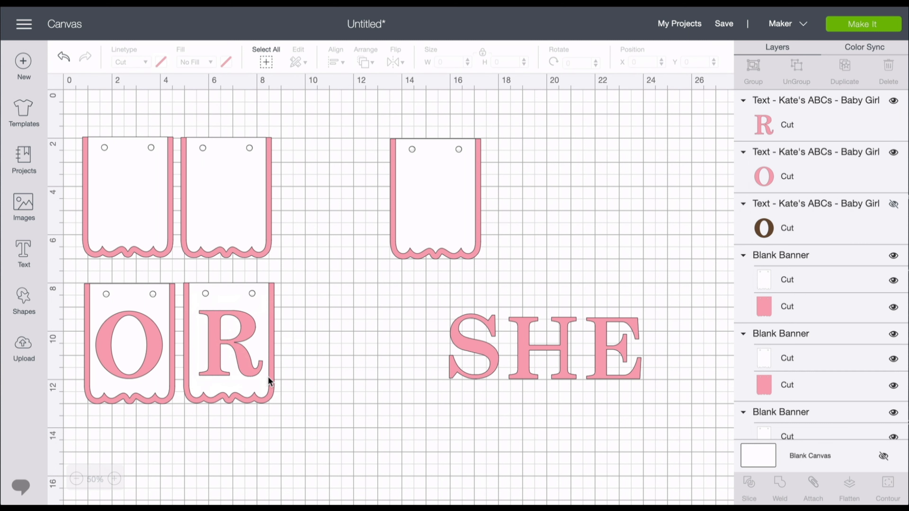
# Step: Change the letter R's material color from the palette to bright blue
pyautogui.click(255, 370)
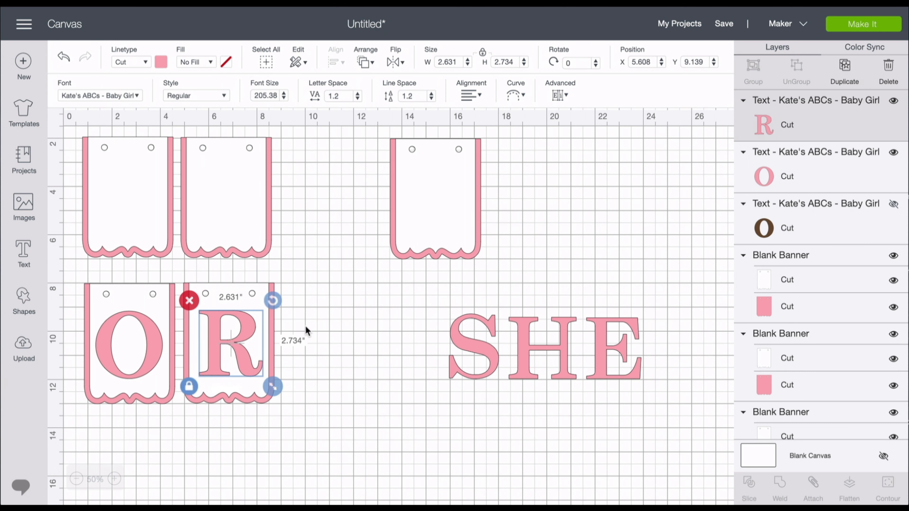
pyautogui.click(161, 62)
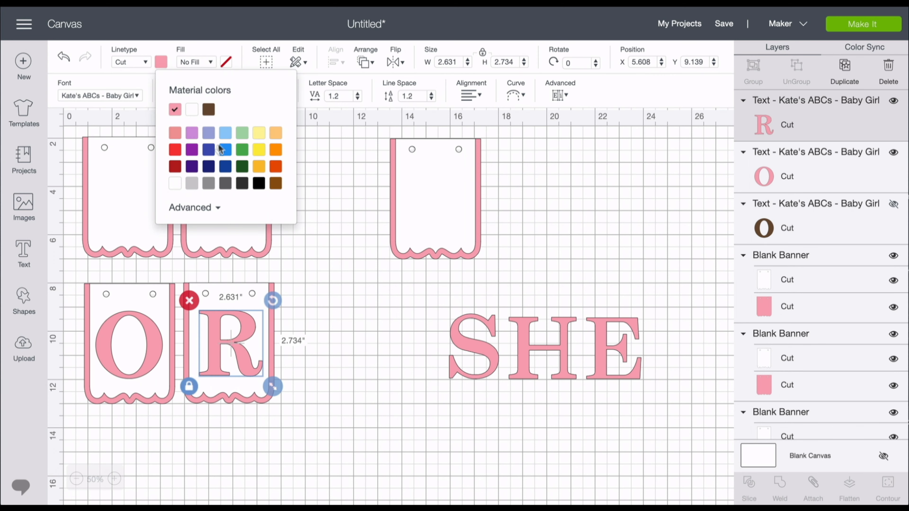
pyautogui.click(225, 150)
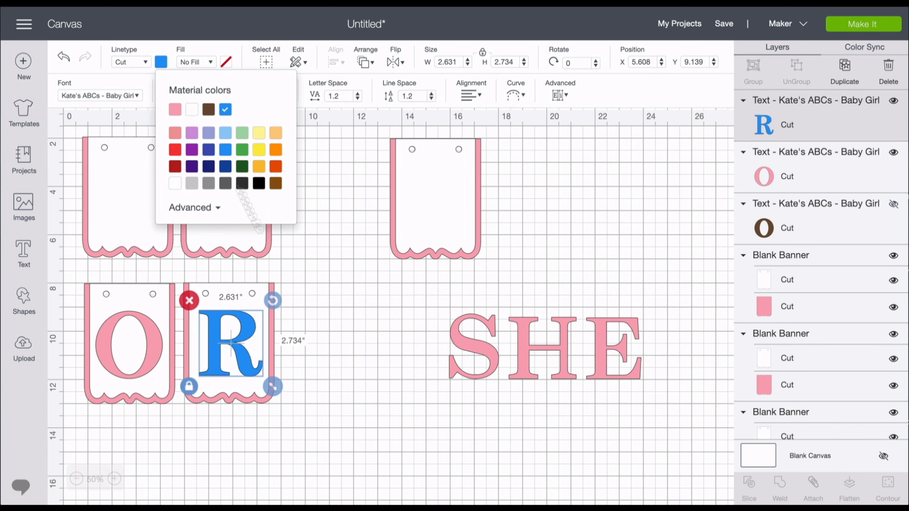
pyautogui.click(273, 355)
# Step: Recolor the pink backing layer of the R banner with the same bright blue as its letter
pyautogui.click(822, 215)
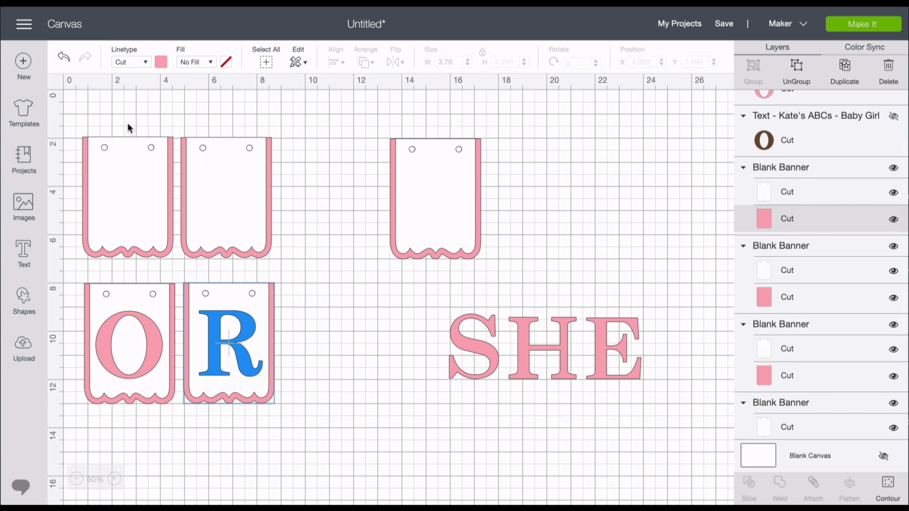
pyautogui.click(165, 61)
pyautogui.click(225, 109)
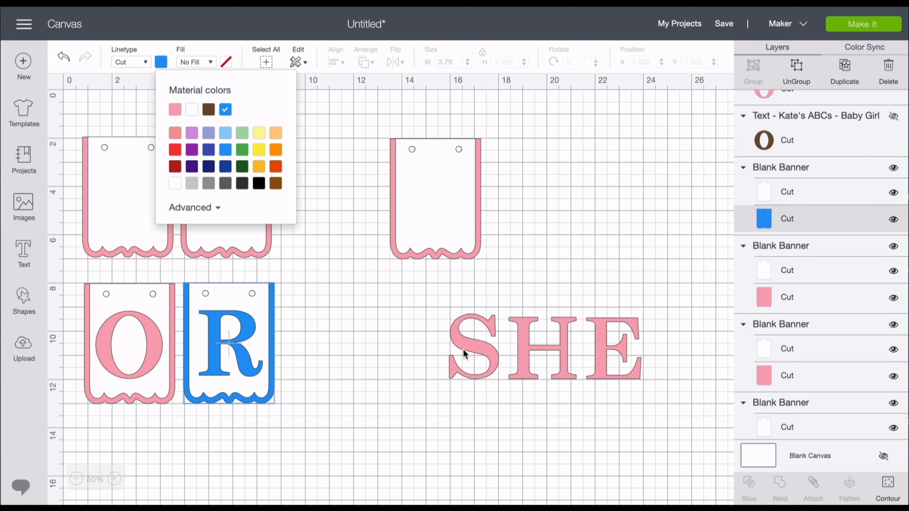
pyautogui.click(461, 289)
# Step: Move SHE beside the rightmost upper banner, duplicate it, and place the copy in the empty area below
pyautogui.moveTo(430, 294); pyautogui.dragTo(641, 399)
pyautogui.moveTo(624, 349); pyautogui.dragTo(674, 229)
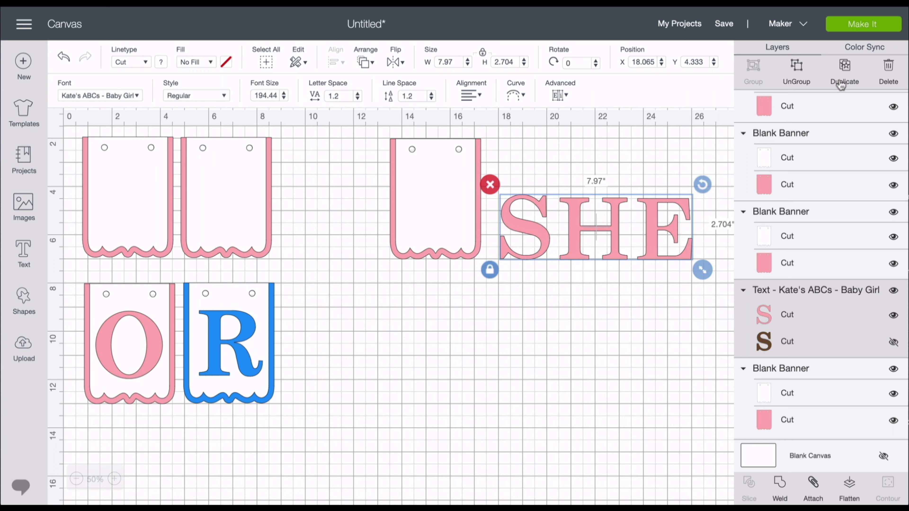
pyautogui.click(844, 69)
pyautogui.moveTo(599, 233); pyautogui.dragTo(454, 318)
# Step: Edit the duplicated SHE text by removing the S so it reads "HE"
pyautogui.doubleClick(454, 318)
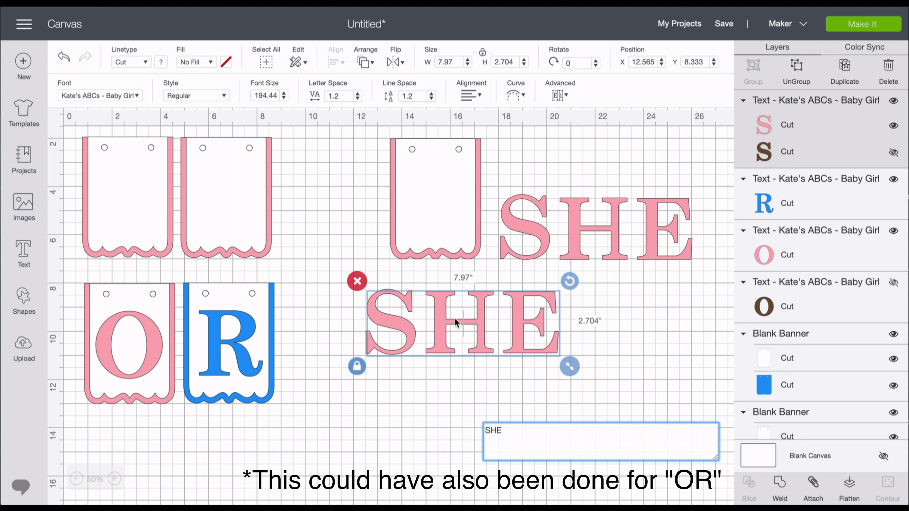
pyautogui.click(490, 433)
pyautogui.press('BackSpace')
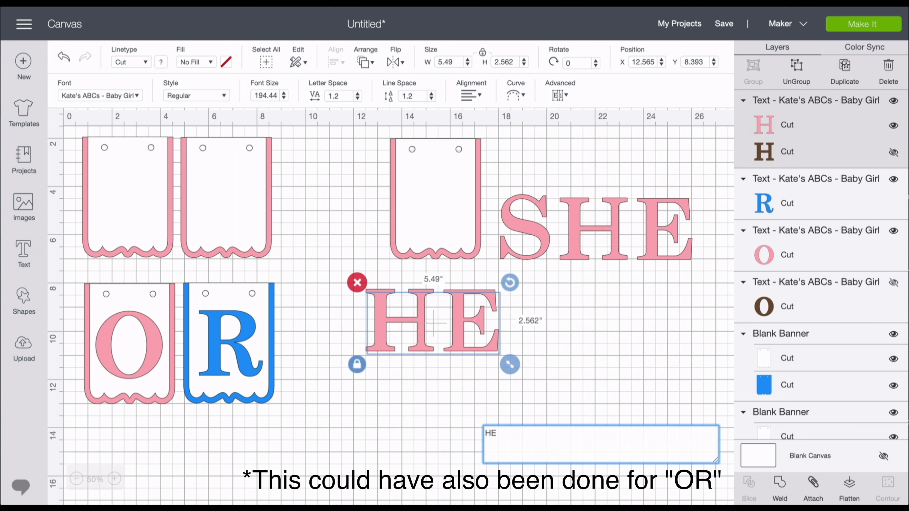
pyautogui.click(464, 330)
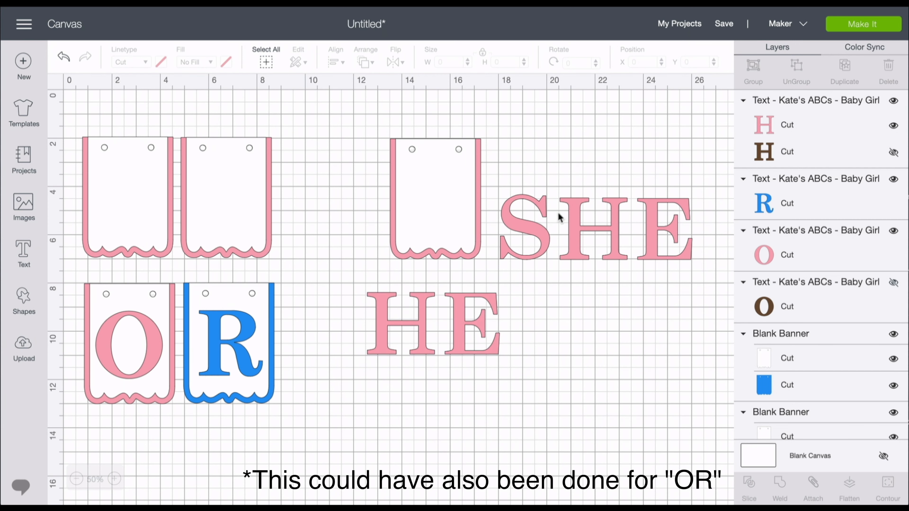
# Step: Use Color Sync to change HE to the blue of the R, and move the word beside the R banner
pyautogui.click(476, 327)
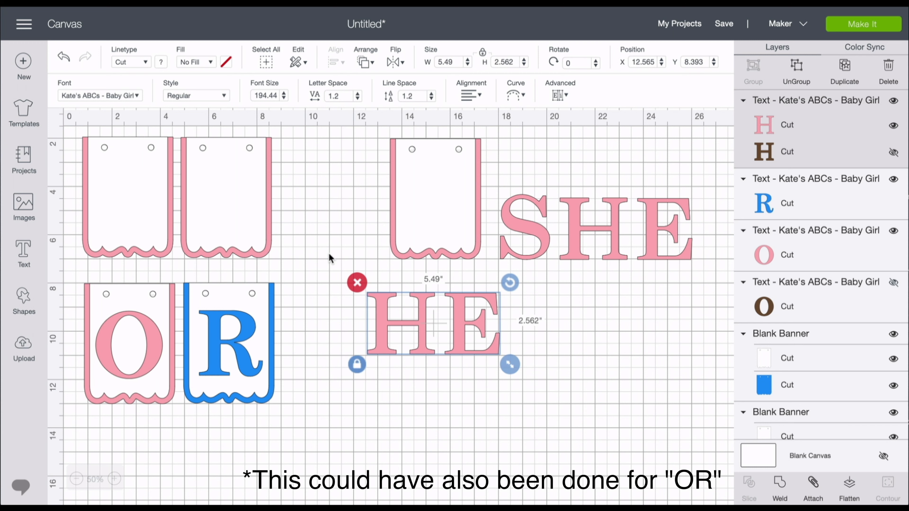
pyautogui.click(862, 50)
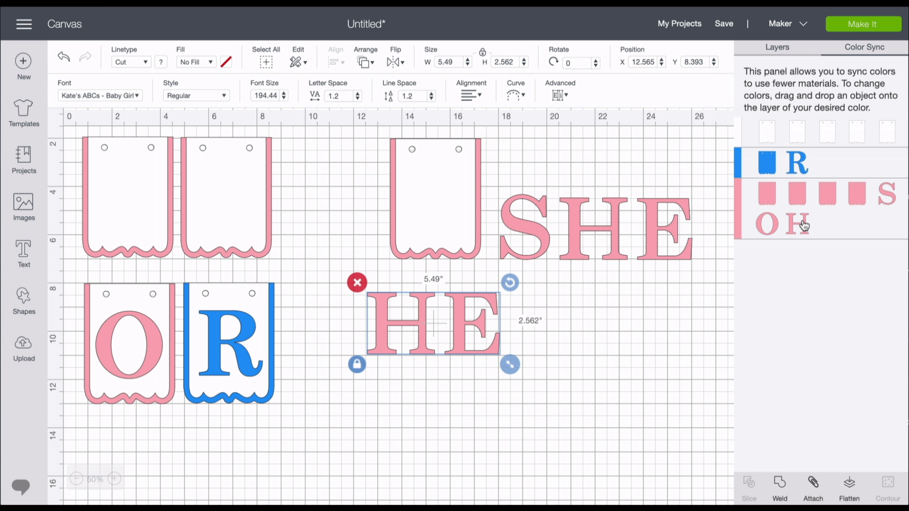
pyautogui.moveTo(804, 199); pyautogui.dragTo(818, 164)
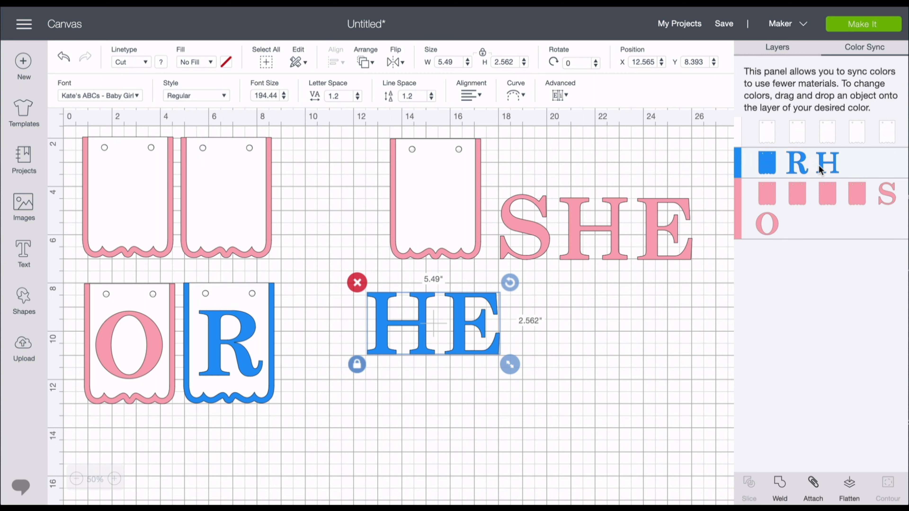
pyautogui.moveTo(459, 346); pyautogui.dragTo(372, 348)
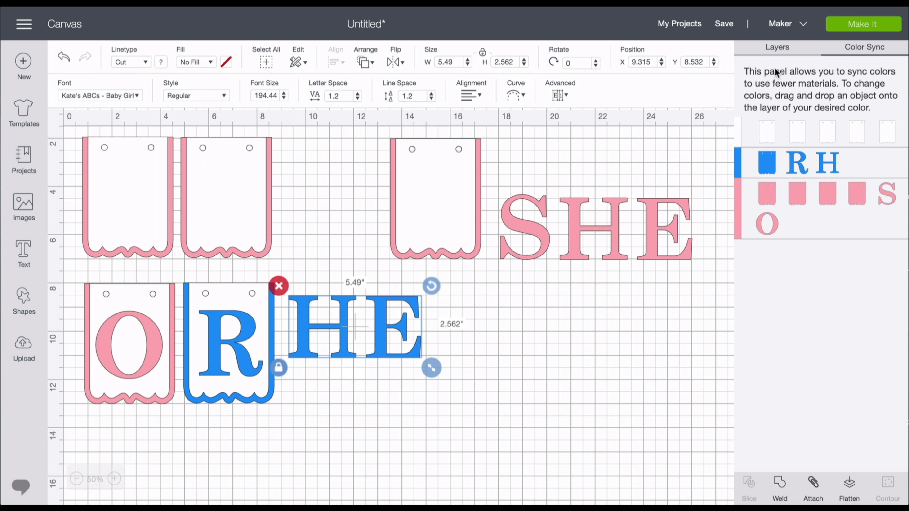
# Step: Duplicate the blue R banner twice and place the two blank copies side by side farther along the lower row
pyautogui.click(777, 48)
pyautogui.click(262, 302)
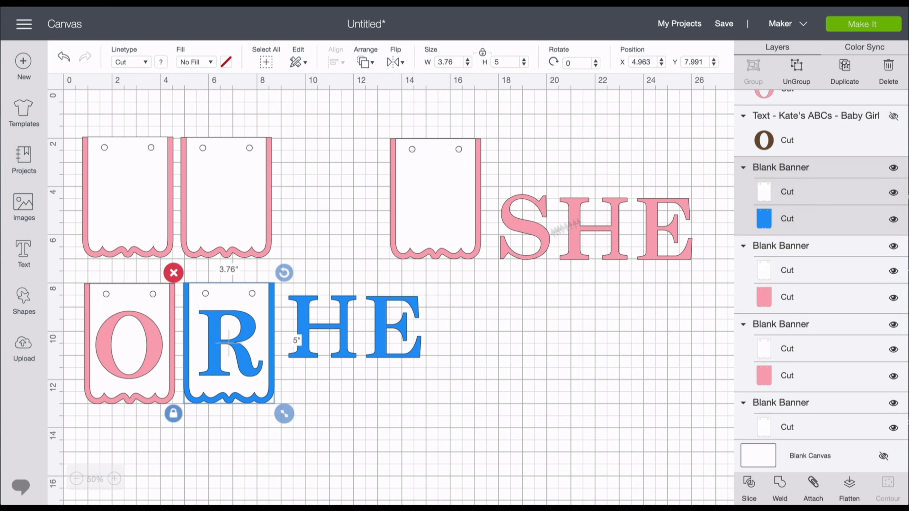
pyautogui.click(849, 73)
pyautogui.click(848, 74)
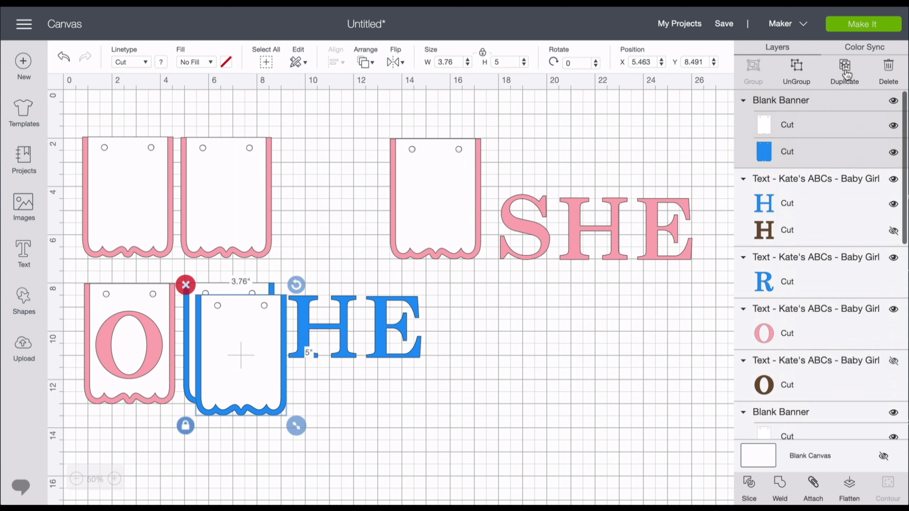
pyautogui.moveTo(268, 355); pyautogui.dragTo(495, 334)
pyautogui.moveTo(252, 388); pyautogui.dragTo(588, 388)
# Step: Send HE to the front and position the word across the two blank blue banners
pyautogui.moveTo(322, 349); pyautogui.dragTo(488, 374)
pyautogui.moveTo(566, 368); pyautogui.dragTo(423, 371)
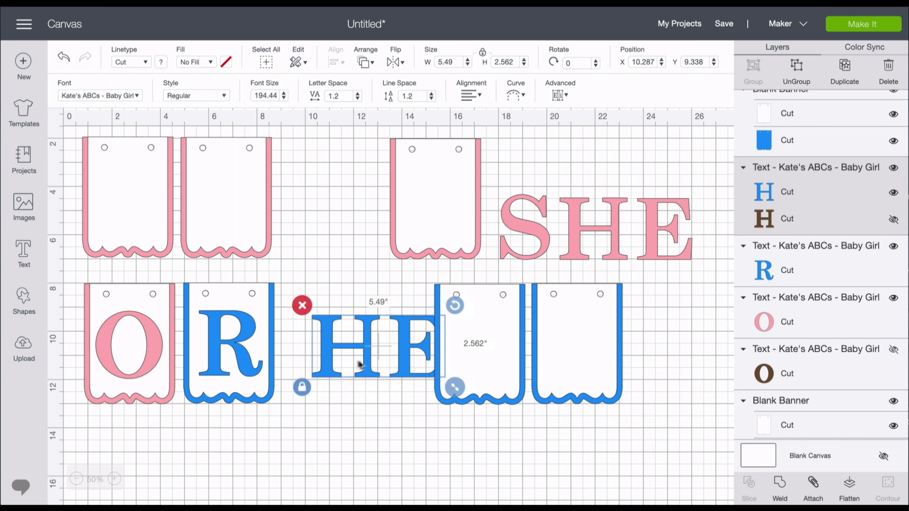
pyautogui.moveTo(411, 353)
pyautogui.mouseDown()
pyautogui.moveTo(479, 349)
pyautogui.moveTo(424, 351)
pyautogui.mouseUp()
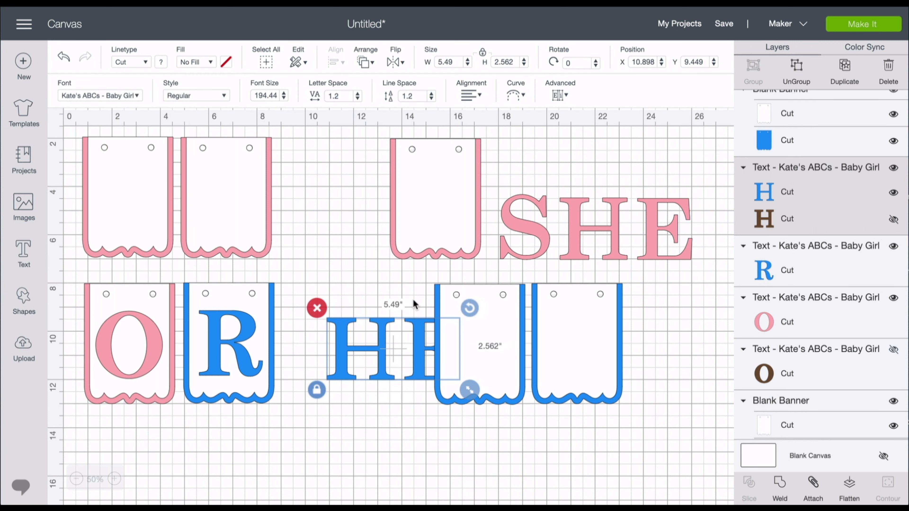
pyautogui.click(365, 62)
pyautogui.click(399, 142)
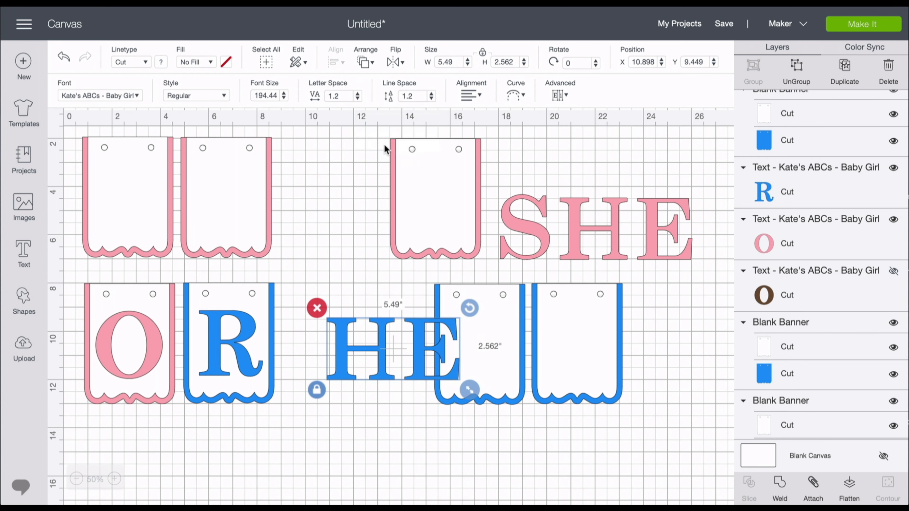
pyautogui.moveTo(423, 354); pyautogui.dragTo(545, 350)
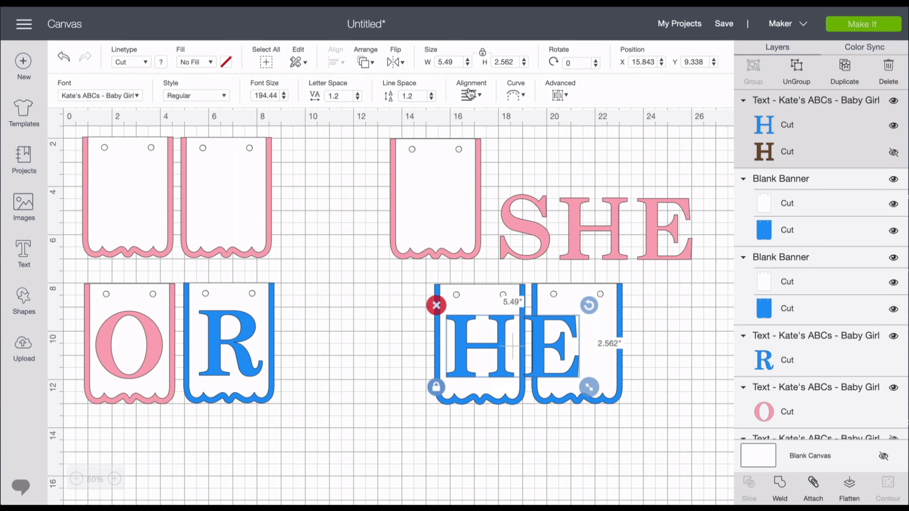
# Step: Ungroup HE to letters and center the E on the last blue banner
pyautogui.click(557, 96)
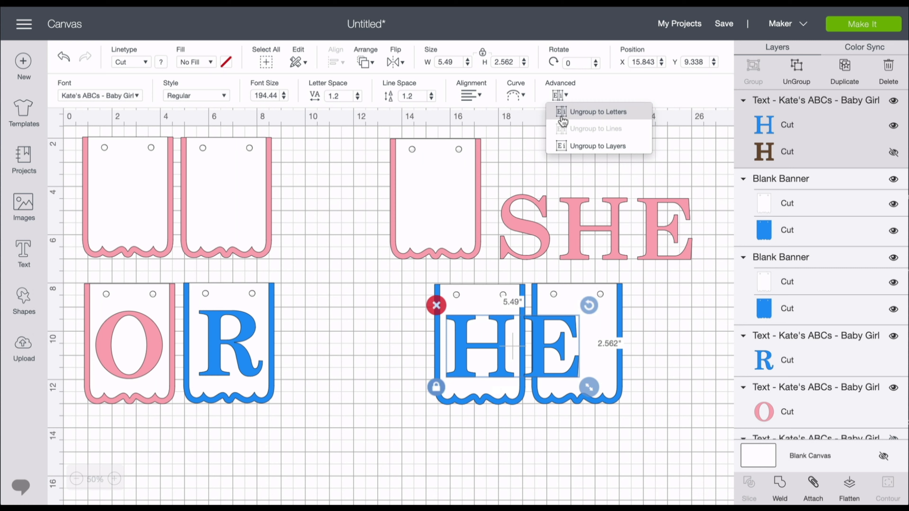
pyautogui.click(562, 121)
pyautogui.moveTo(549, 322); pyautogui.dragTo(573, 322)
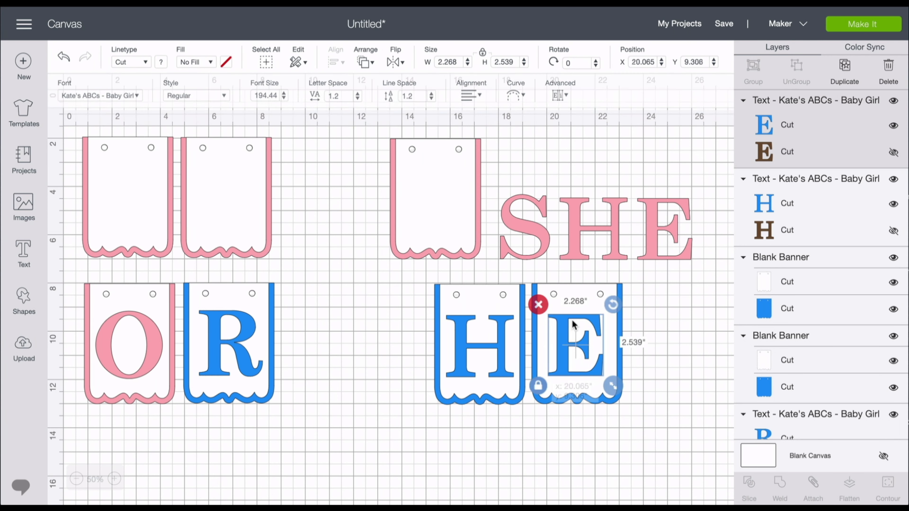
pyautogui.click(381, 354)
# Step: Move SHE over the first two upper banners and send the word to the front
pyautogui.moveTo(538, 234); pyautogui.dragTo(157, 208)
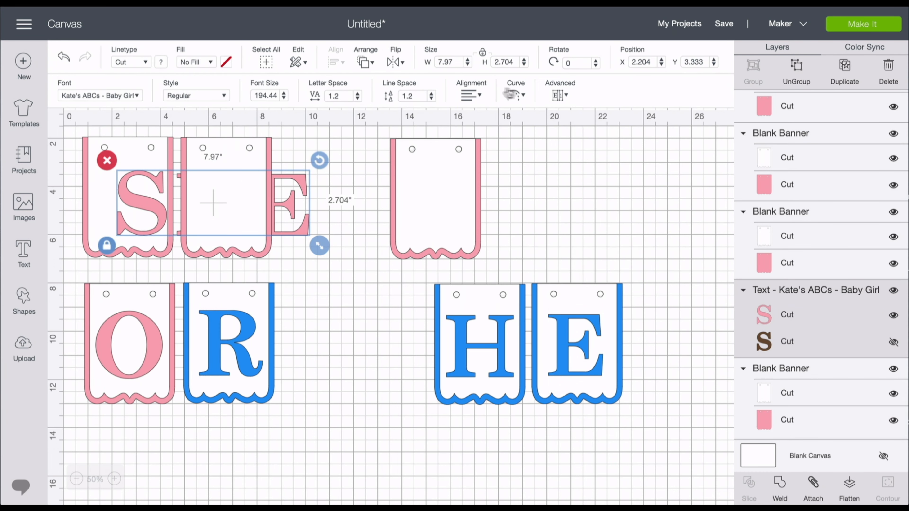
pyautogui.click(362, 63)
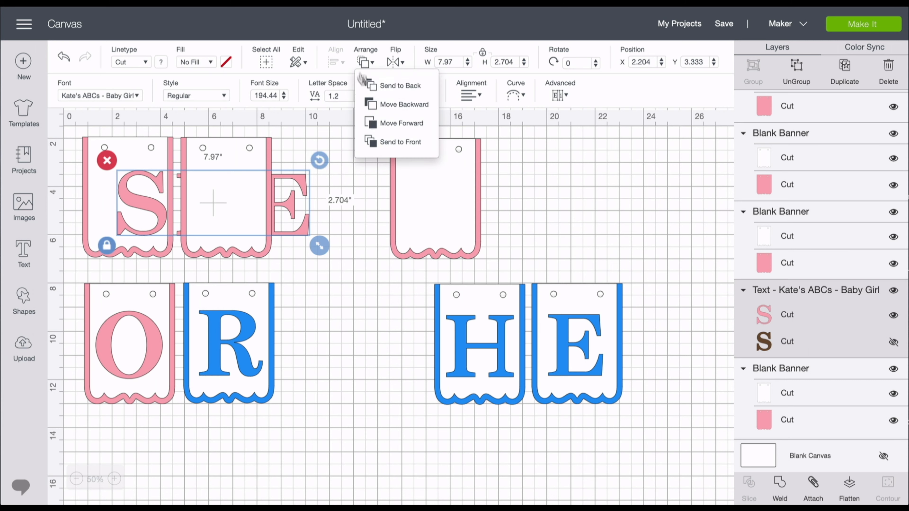
pyautogui.click(373, 142)
pyautogui.moveTo(281, 210)
pyautogui.mouseDown()
pyautogui.moveTo(267, 208)
pyautogui.moveTo(285, 207)
pyautogui.mouseUp()
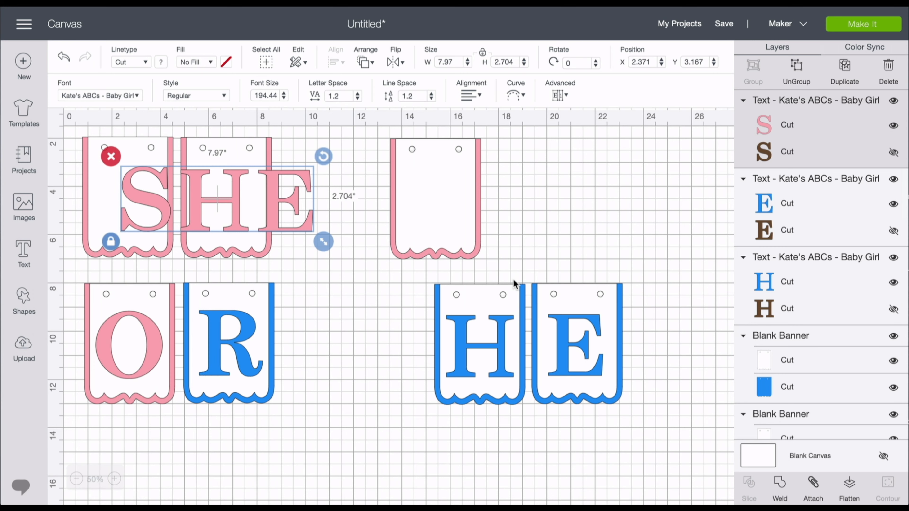
# Step: Open the cutting preparation view and look through the project's mats
pyautogui.click(860, 32)
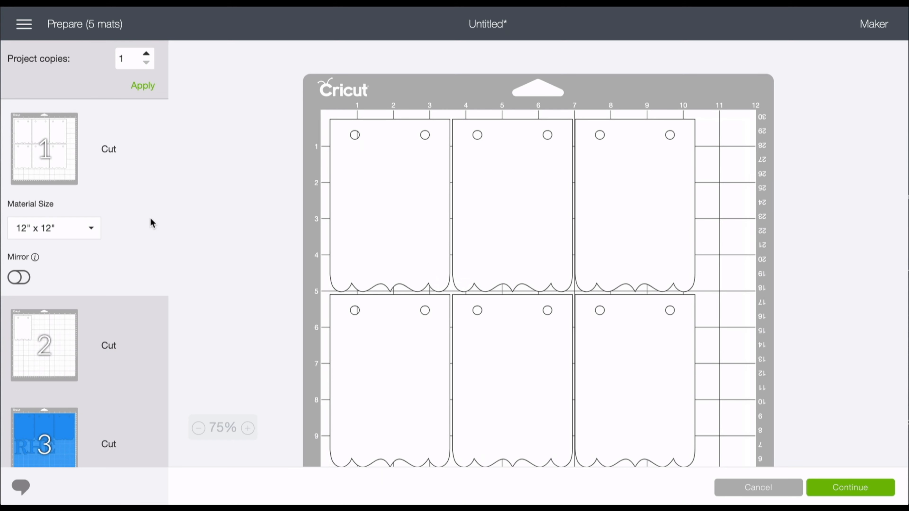
pyautogui.scroll(-5, 150, 221)
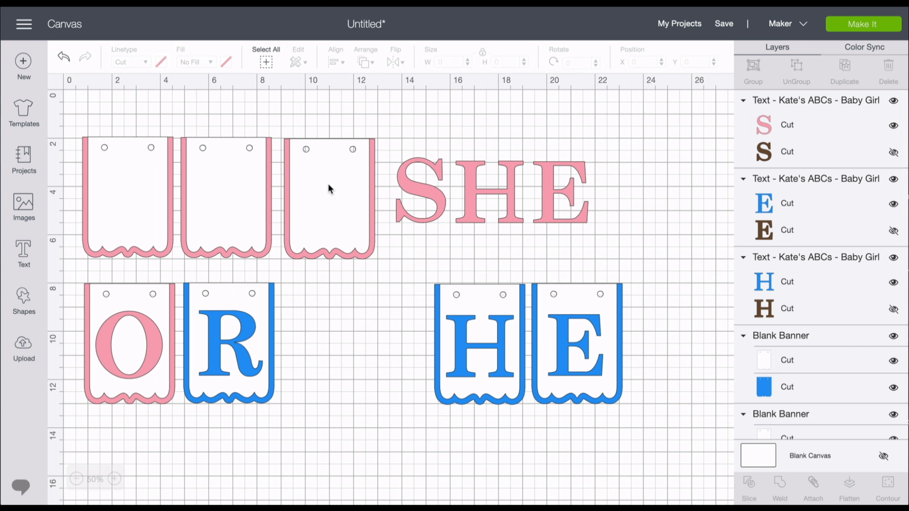
# Step: Nudge SHE closer to the third upper banner and select all objects on the canvas
pyautogui.click(417, 197)
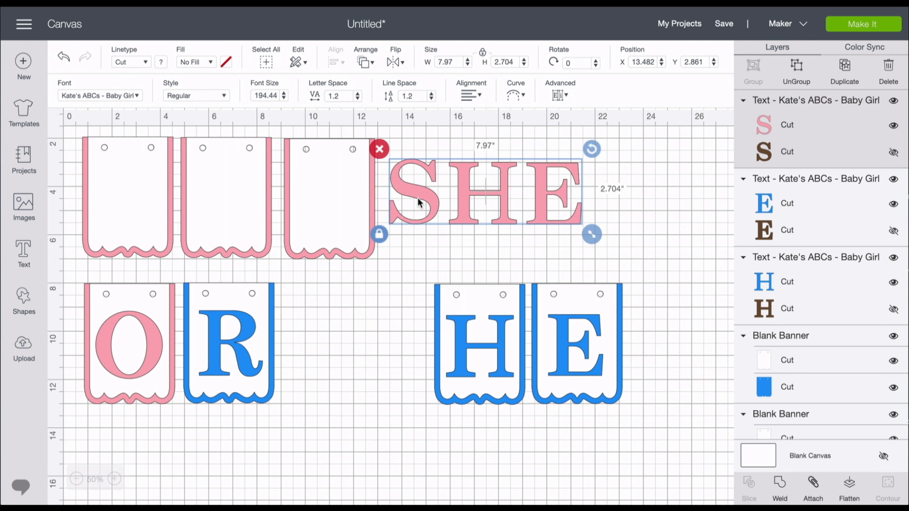
pyautogui.click(354, 334)
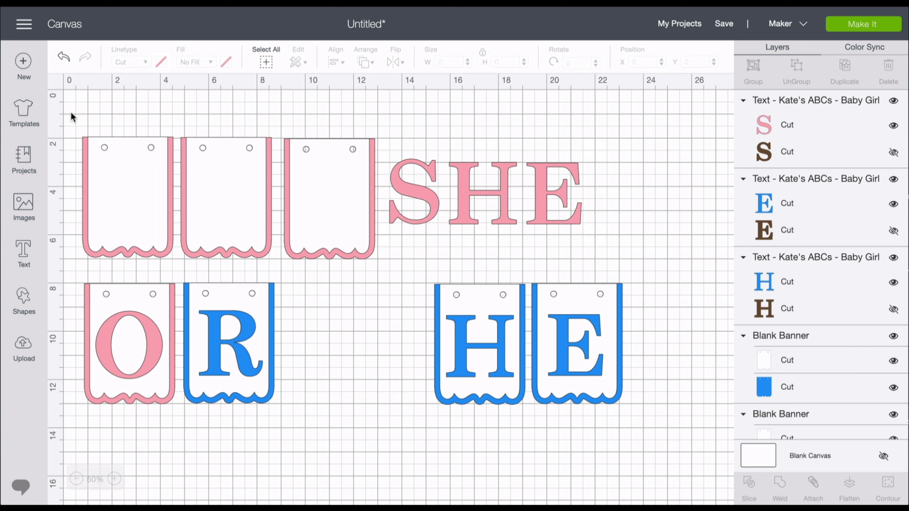
pyautogui.click(266, 63)
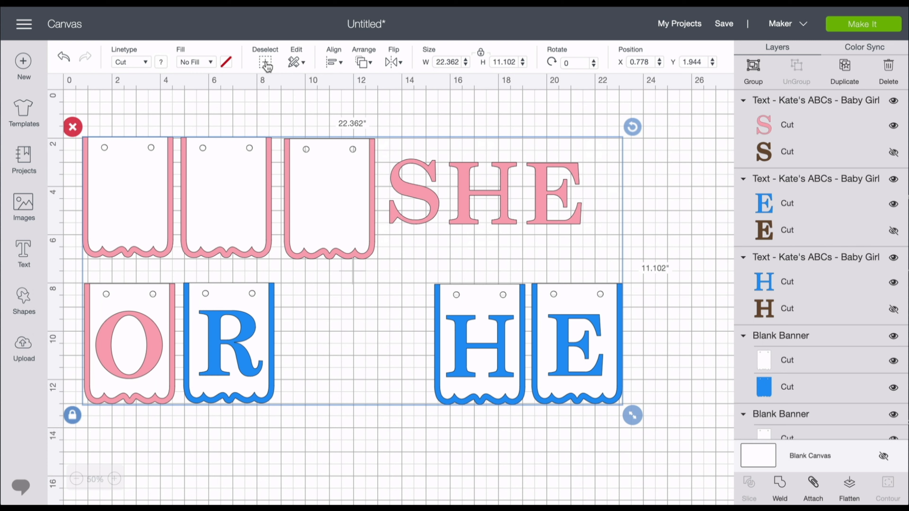
# Step: Group the entire banner design, duplicate the group, and place the copy below the original
pyautogui.click(754, 70)
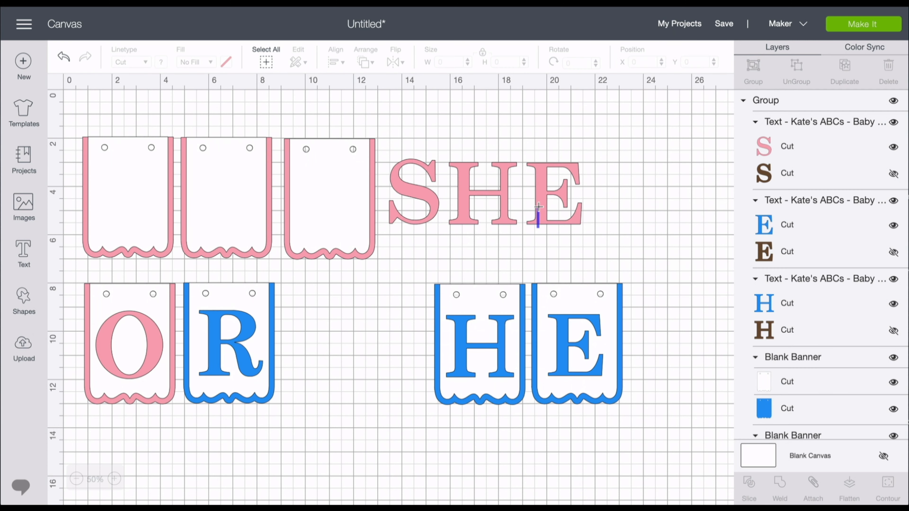
pyautogui.click(80, 479)
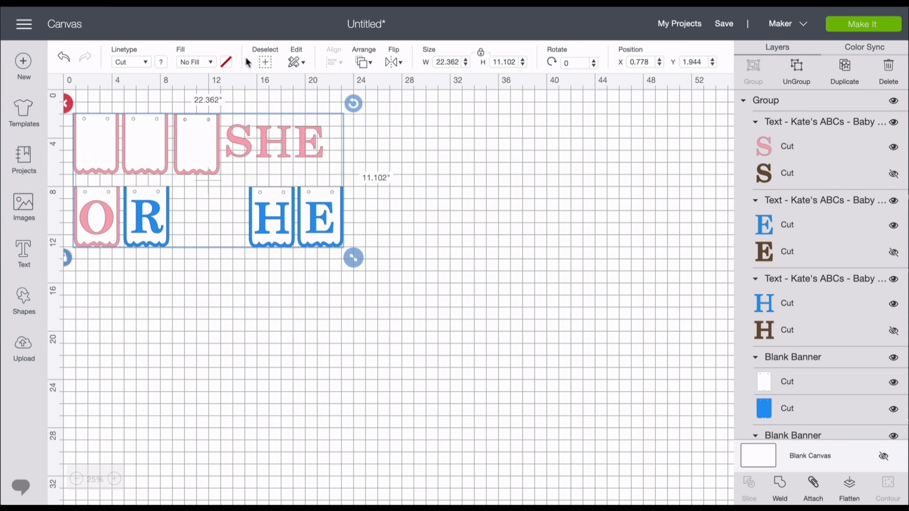
pyautogui.moveTo(198, 122); pyautogui.dragTo(245, 123)
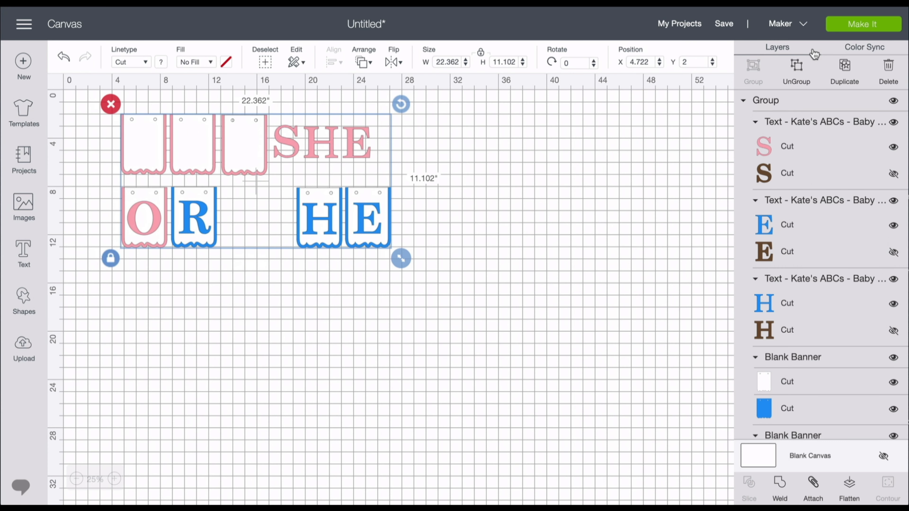
pyautogui.click(835, 82)
pyautogui.moveTo(318, 170); pyautogui.dragTo(301, 314)
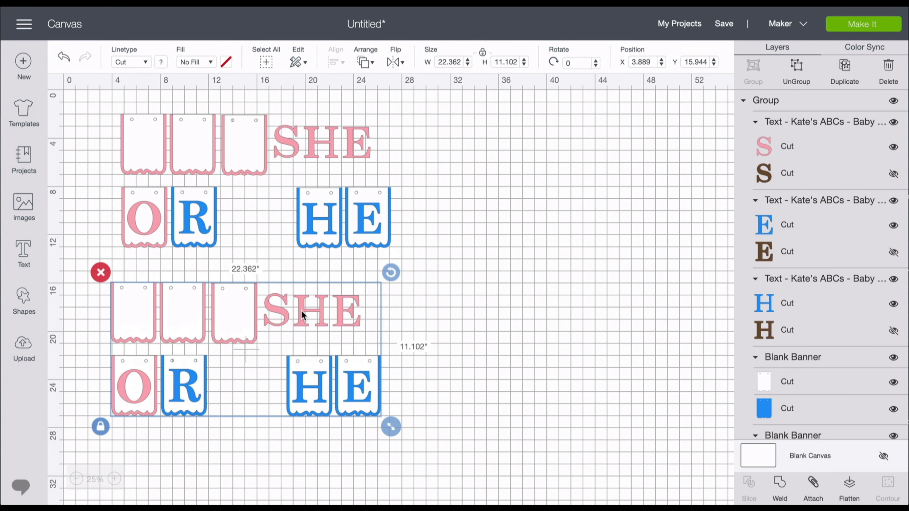
# Step: Hide the original banner group so only the duplicate shows on the canvas
pyautogui.click(230, 150)
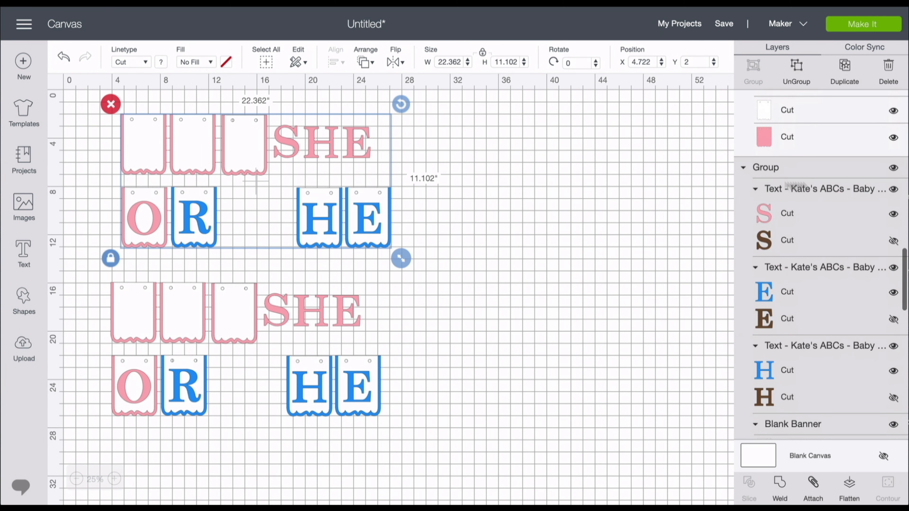
pyautogui.click(894, 169)
pyautogui.click(895, 169)
pyautogui.click(894, 169)
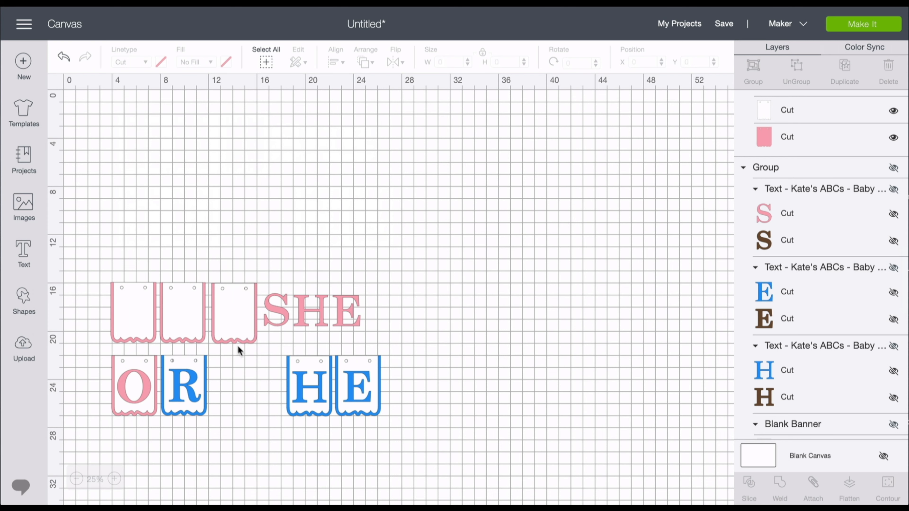
# Step: Move the duplicate group up into the empty space near the canvas's upper-left corner
pyautogui.moveTo(234, 326); pyautogui.dragTo(233, 184)
pyautogui.click(115, 479)
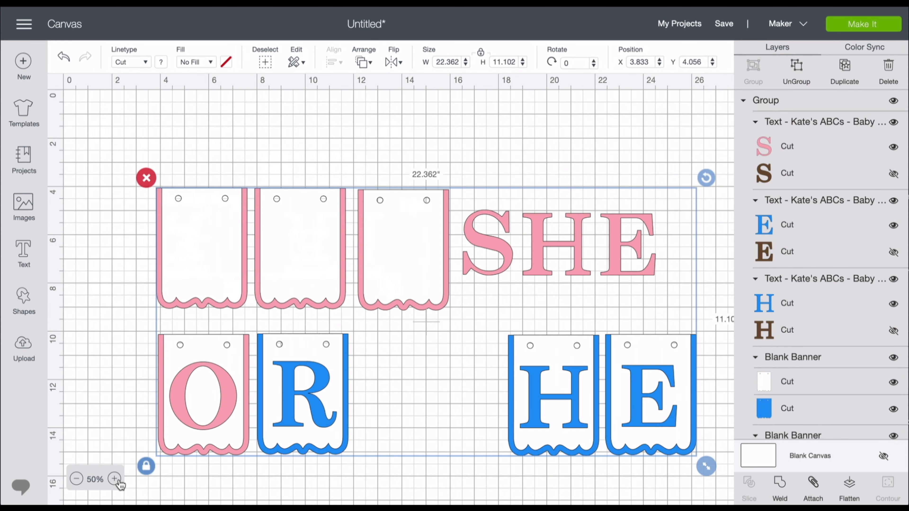
pyautogui.moveTo(324, 241); pyautogui.dragTo(259, 196)
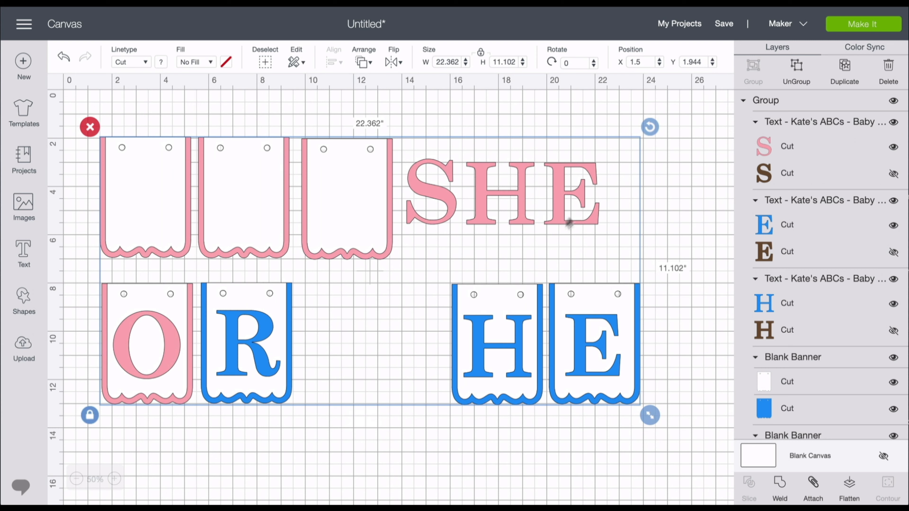
# Step: Ungroup the duplicated design and separate the first pink banner into its white and pink layers
pyautogui.click(795, 69)
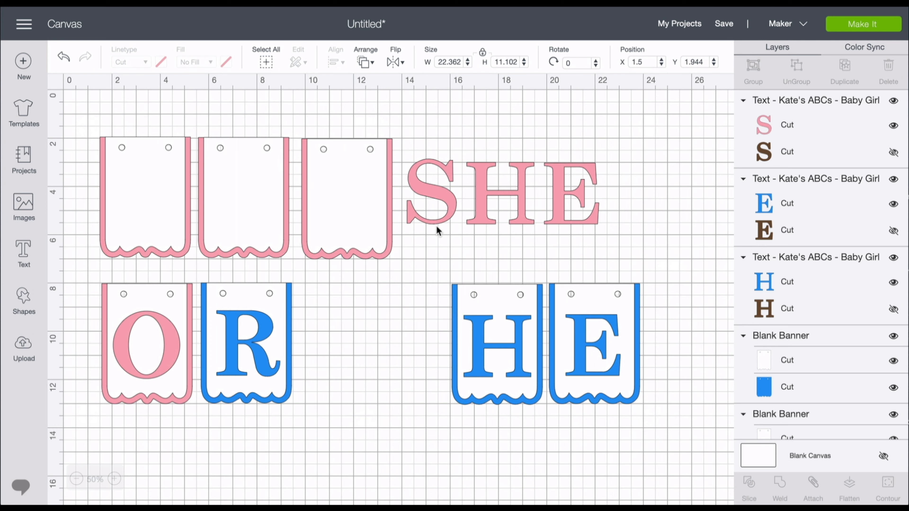
pyautogui.click(174, 234)
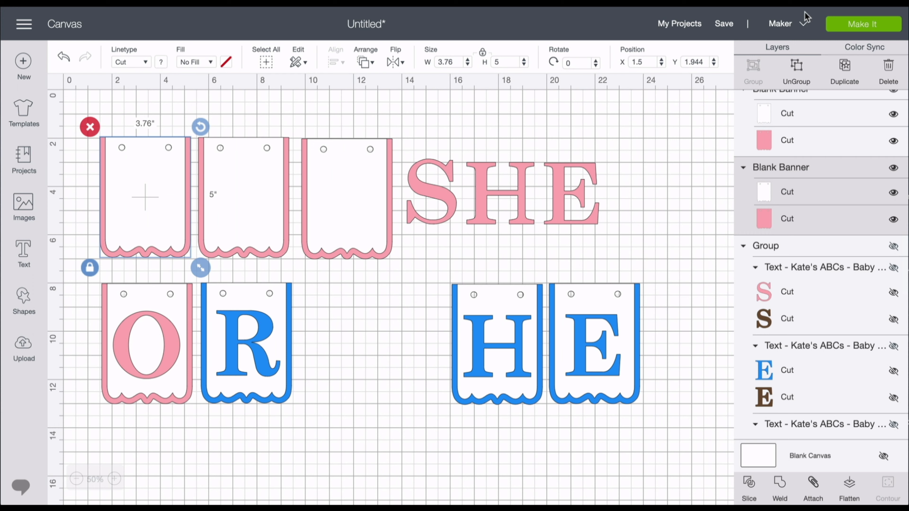
pyautogui.click(796, 70)
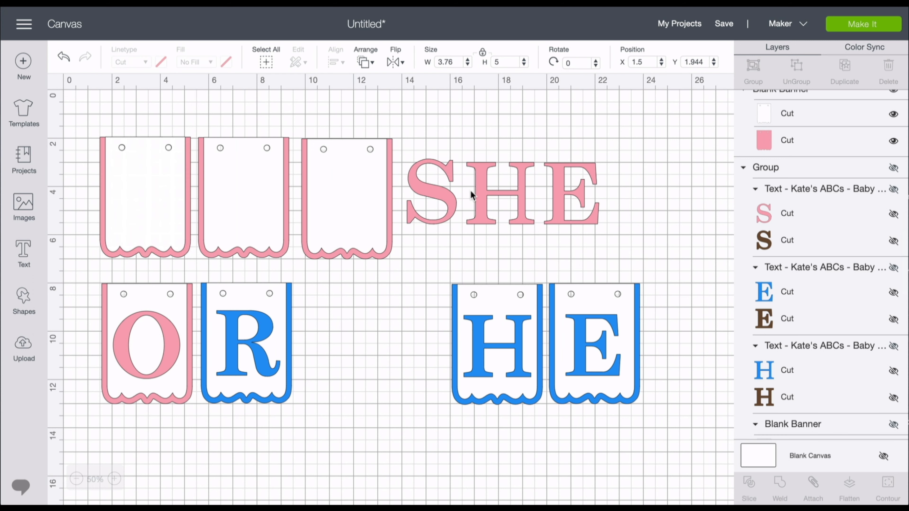
# Step: Ungroup the pink word SHE to letters and center the S on the first pink banner
pyautogui.click(454, 205)
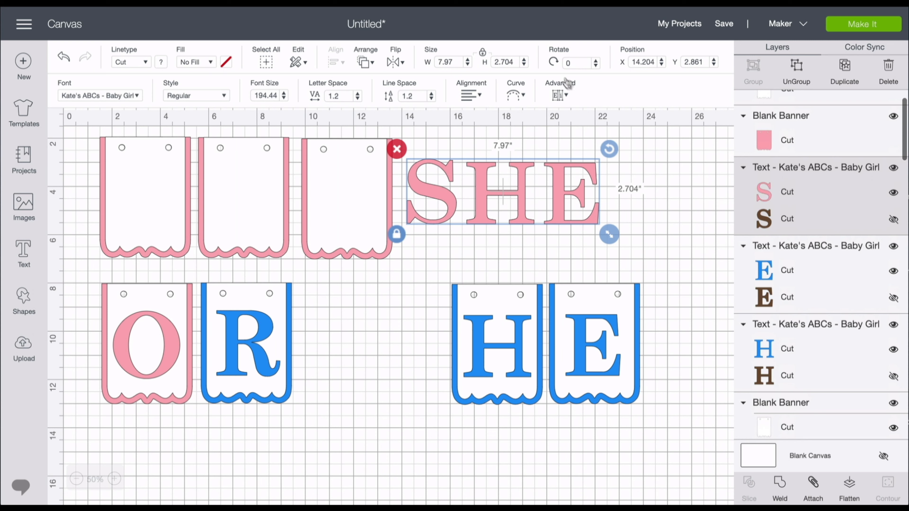
pyautogui.click(559, 95)
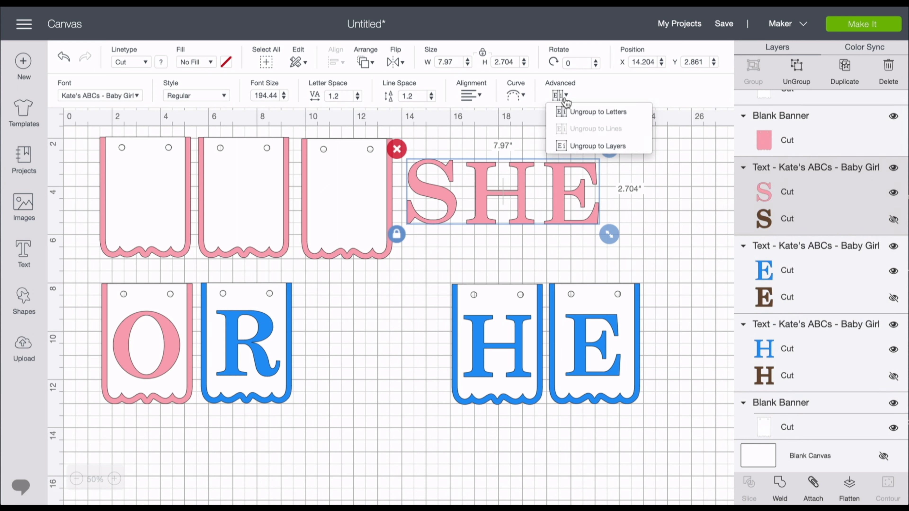
pyautogui.click(569, 112)
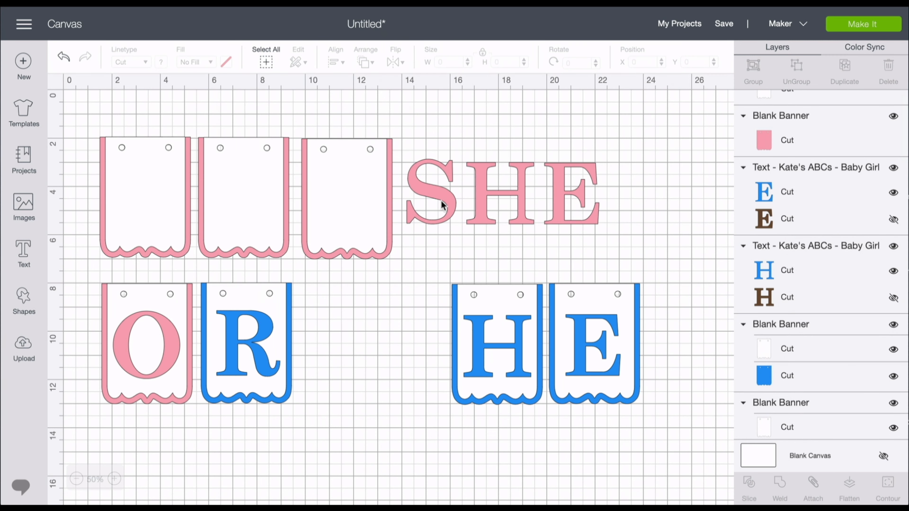
pyautogui.moveTo(442, 203); pyautogui.dragTo(158, 212)
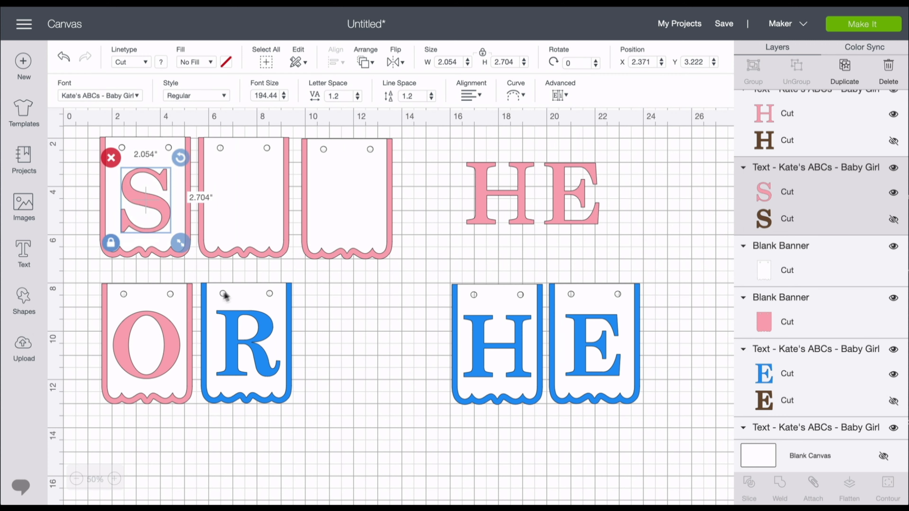
pyautogui.click(243, 276)
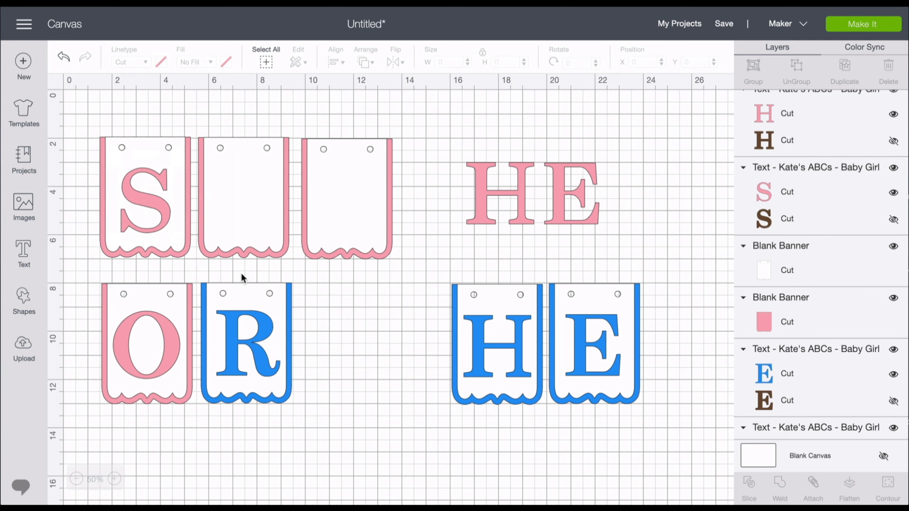
# Step: Delete the hidden brown layers of the pink S, H and E letters
pyautogui.click(166, 210)
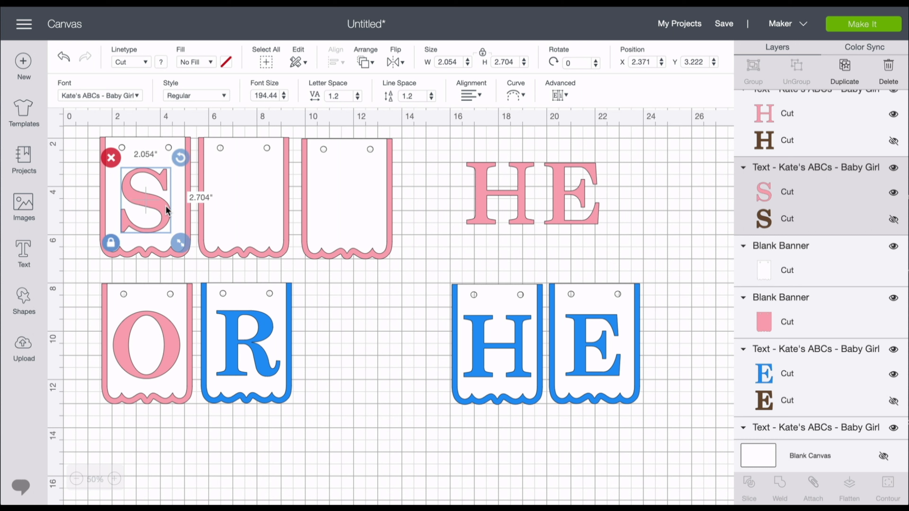
pyautogui.keyDown('shift'); pyautogui.click(178, 207); pyautogui.keyUp('shift')
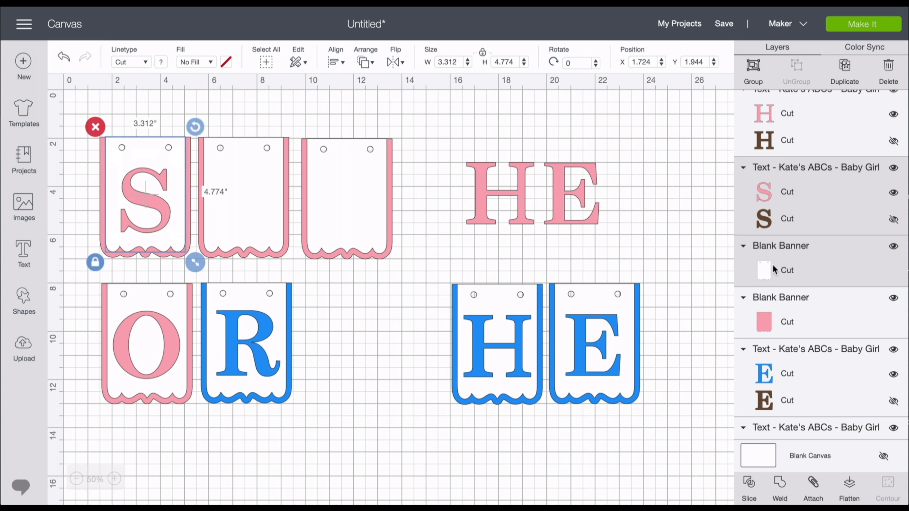
pyautogui.click(787, 220)
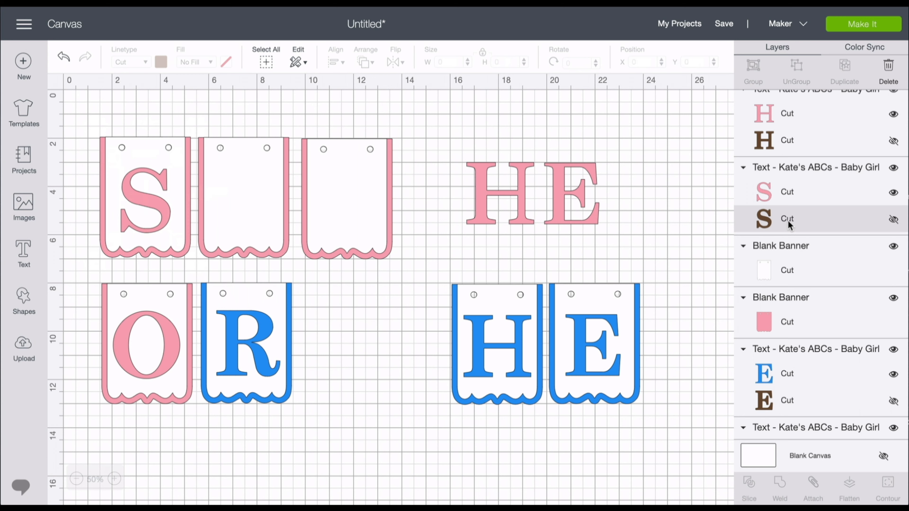
pyautogui.press('Delete')
pyautogui.click(787, 220)
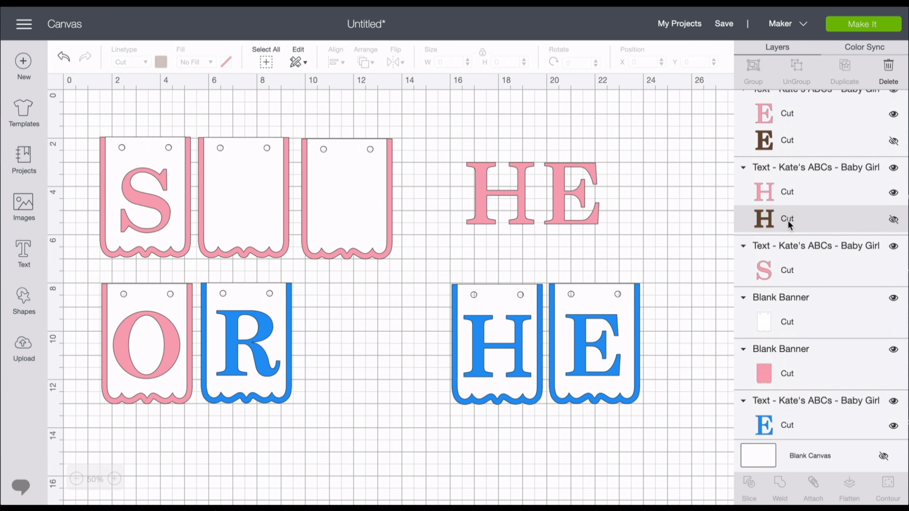
pyautogui.press('Delete')
pyautogui.click(773, 150)
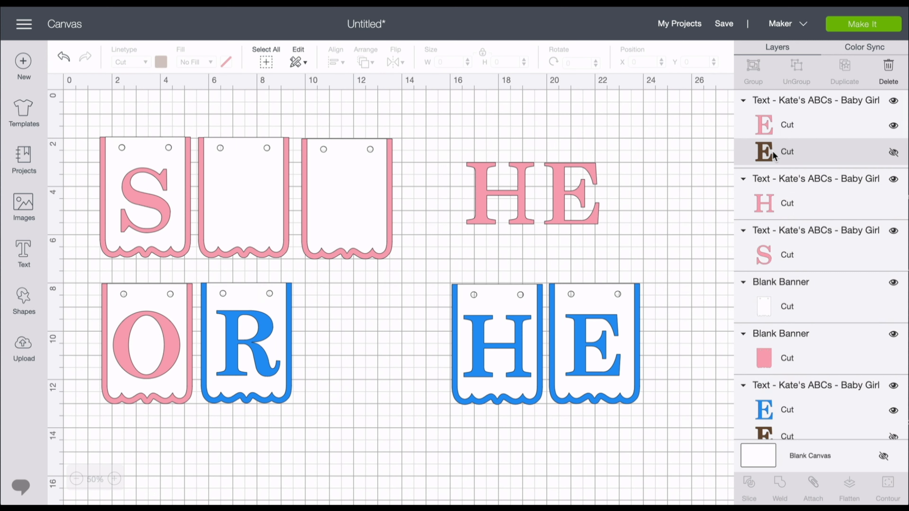
pyautogui.press('Delete')
# Step: Delete the hidden brown layers of the blue E and H letters
pyautogui.scroll(-3, 784, 264)
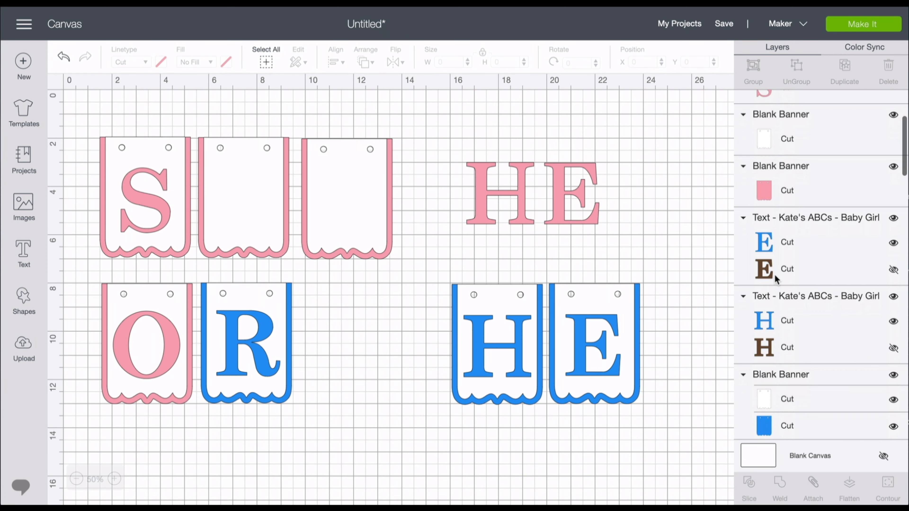
pyautogui.click(774, 274)
pyautogui.press('Delete')
pyautogui.click(780, 317)
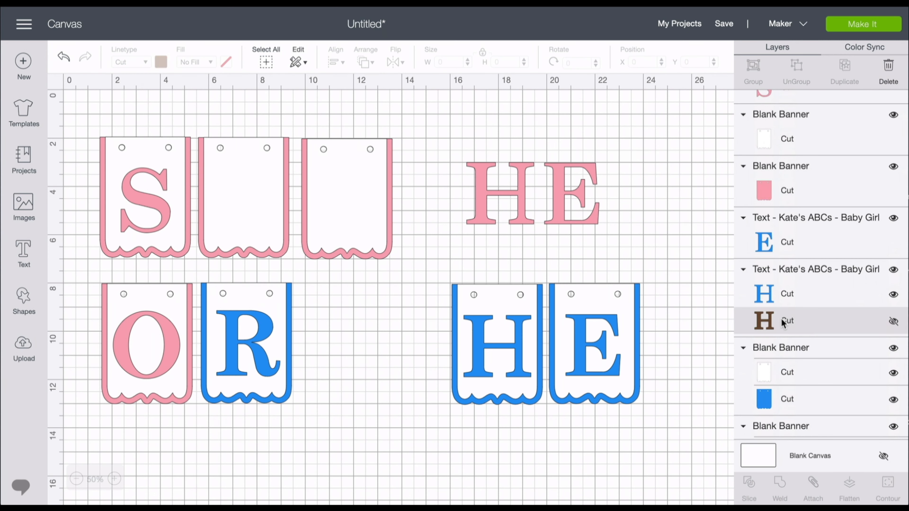
pyautogui.press('Delete')
pyautogui.scroll(3, 783, 270)
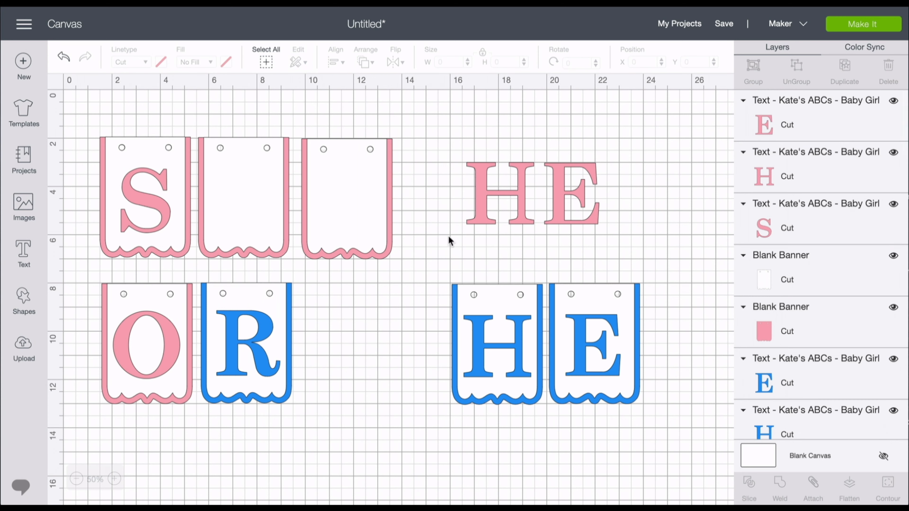
# Step: Select the pink S together with the white layer of the first banner
pyautogui.click(169, 223)
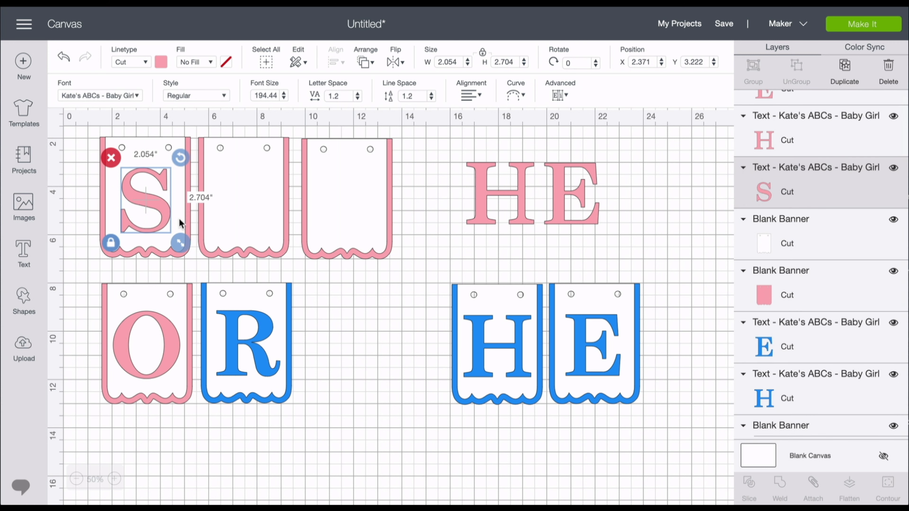
pyautogui.keyDown('shift'); pyautogui.click(179, 220); pyautogui.keyUp('shift')
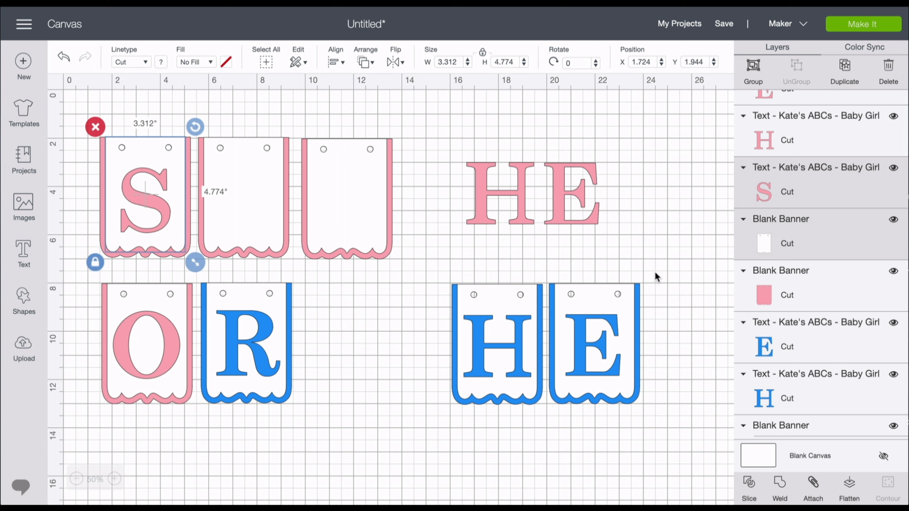